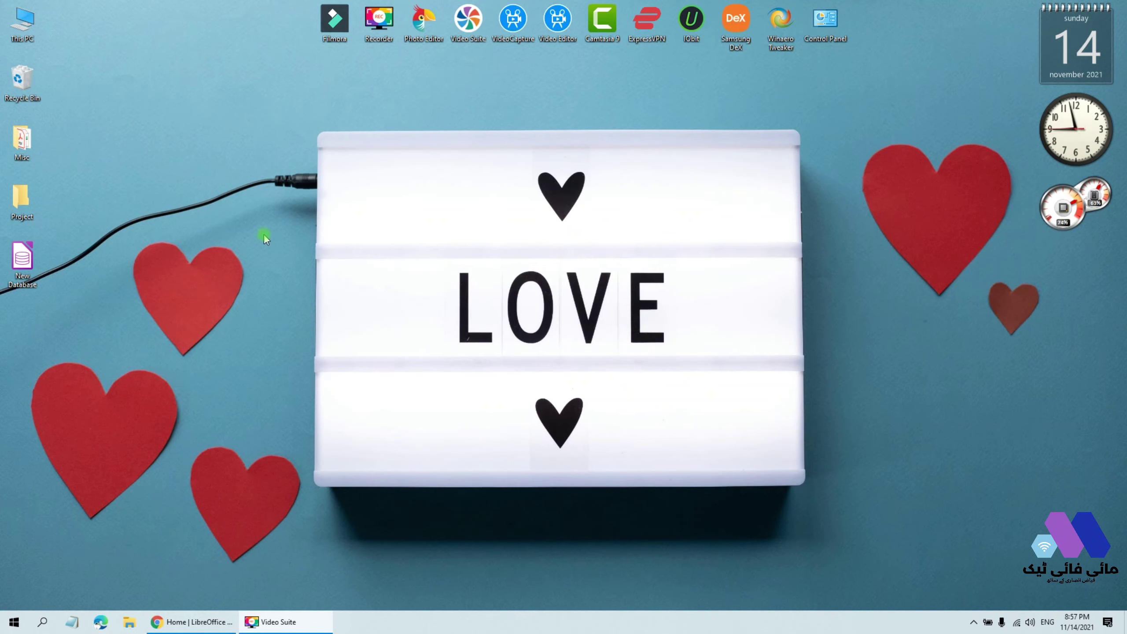
Go to the LibreOffice 7.2.2 download page and keep Windows (64-bit) as the operating system.
left_click_drag(175, 621, 315, 621)
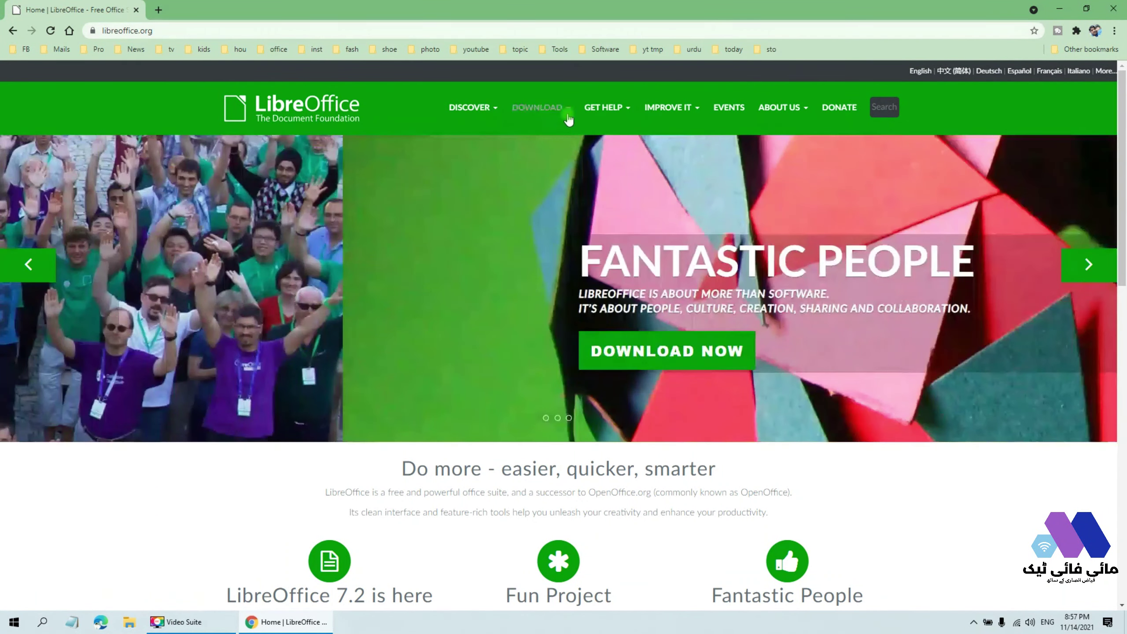
mouse_move(539, 107)
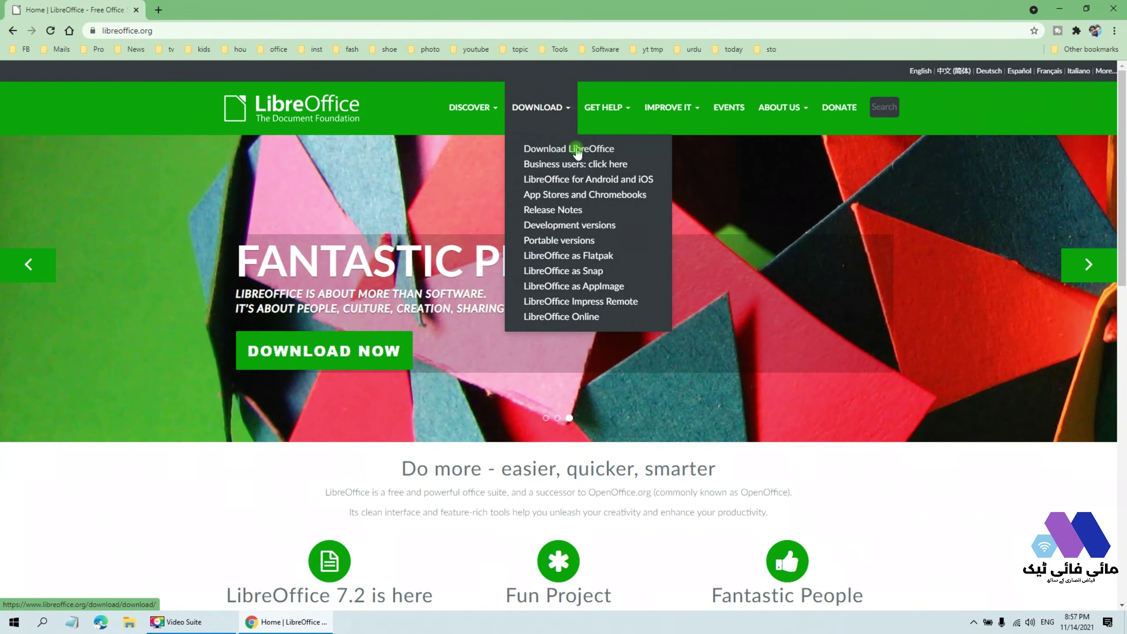
left_click(576, 153)
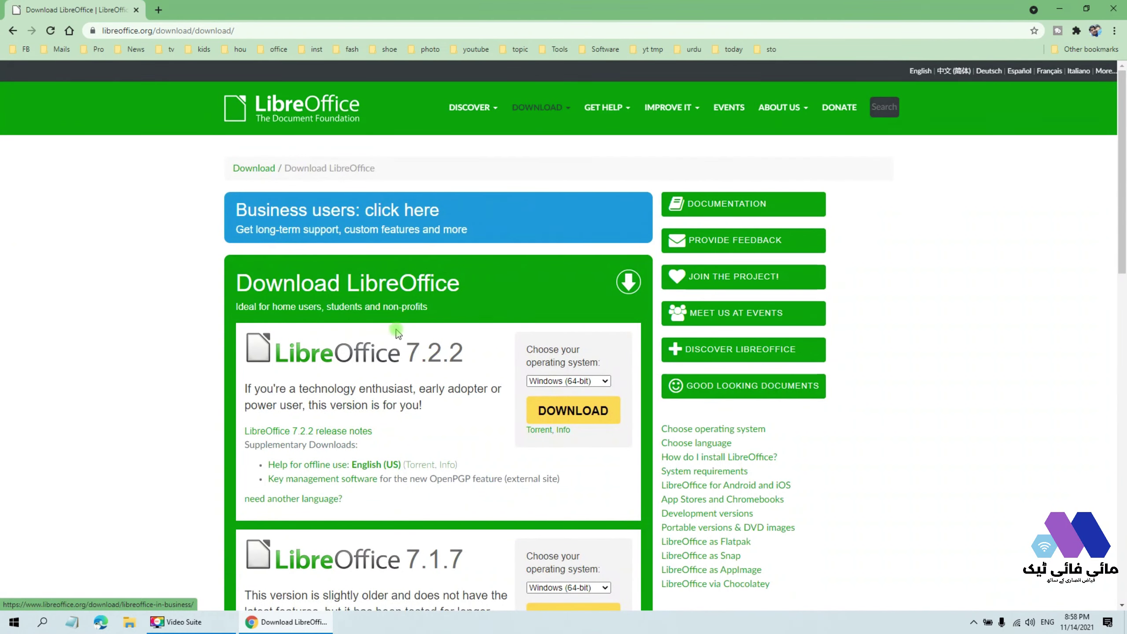
scroll(370, 231, "down", 3)
scroll(370, 231, "up", 3)
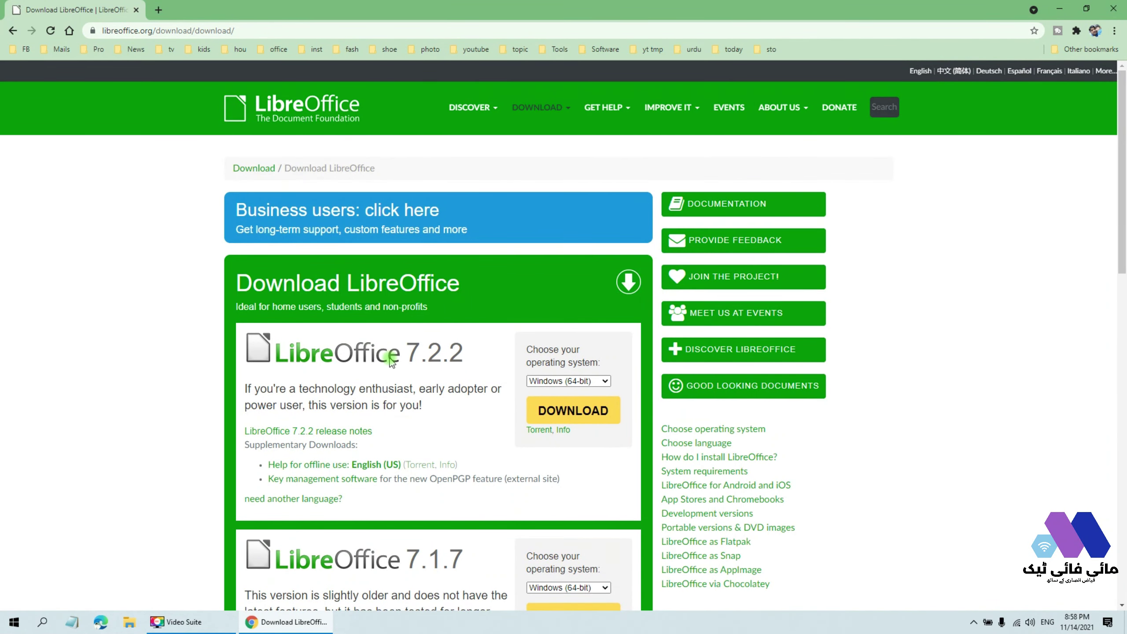
left_click(570, 382)
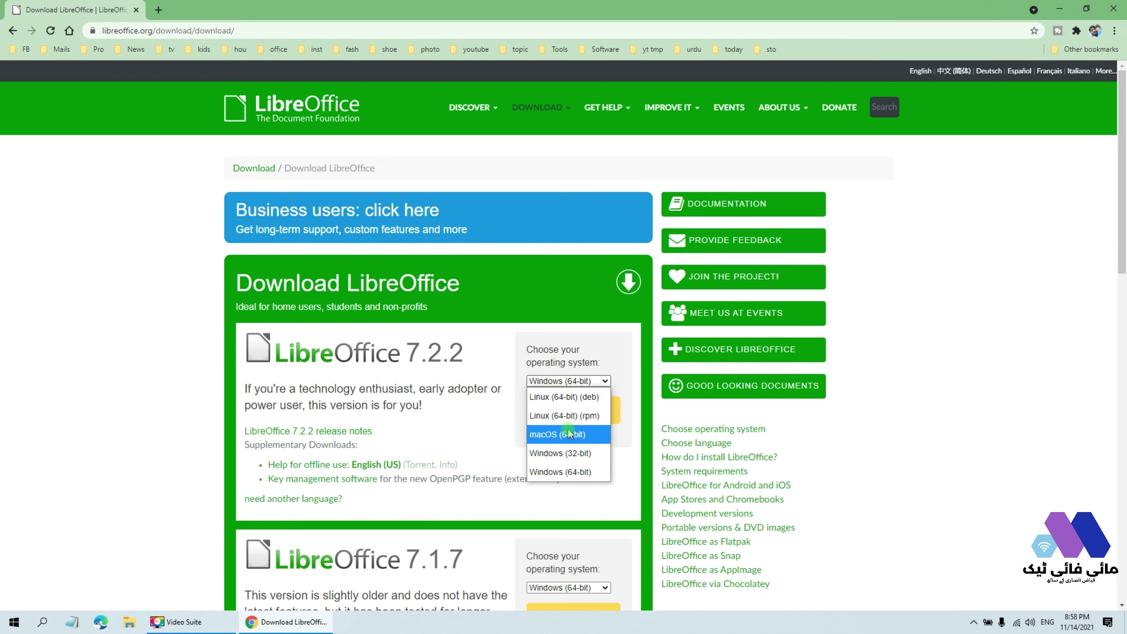
left_click(563, 472)
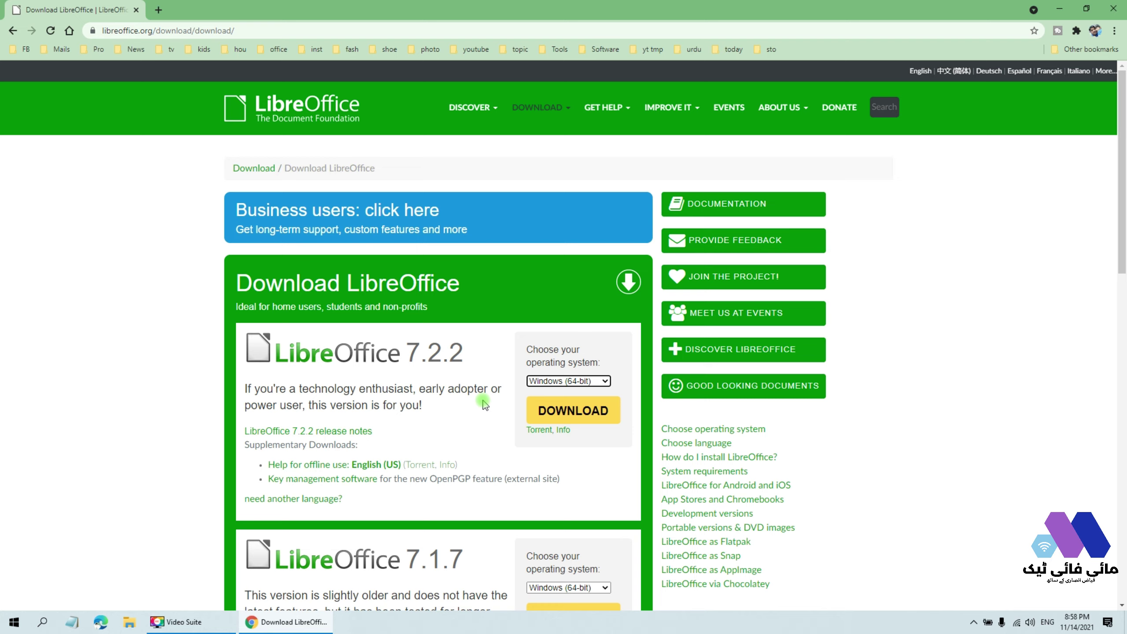
From the desktop, jump to the L apps in the Start menu and expand the LibreOffice 7.2 folder.
key("super+d")
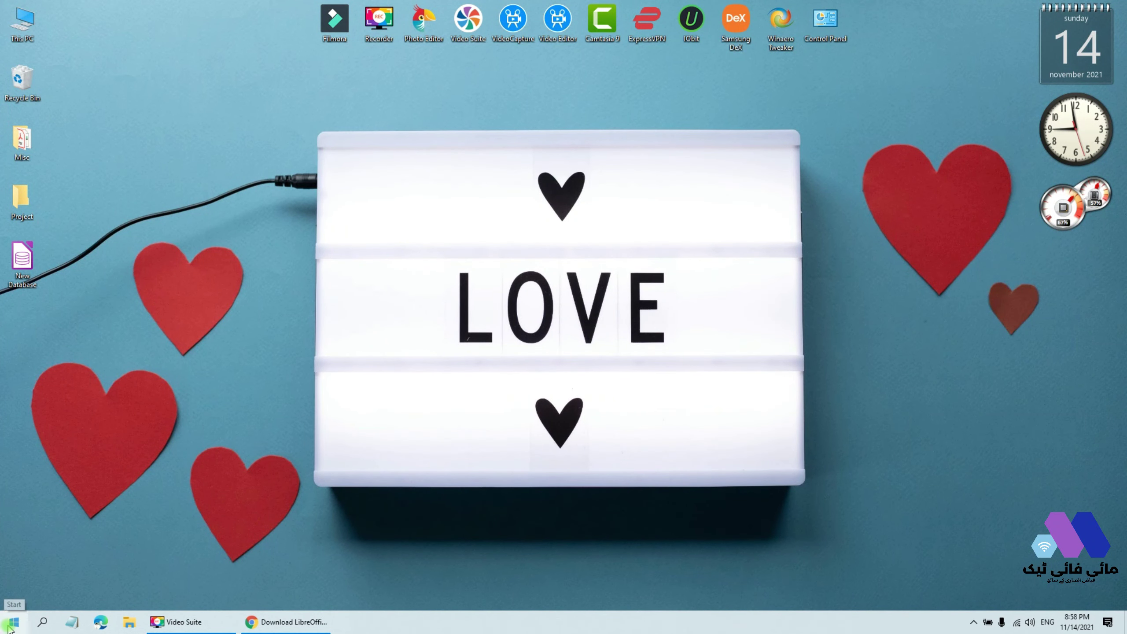
key("super")
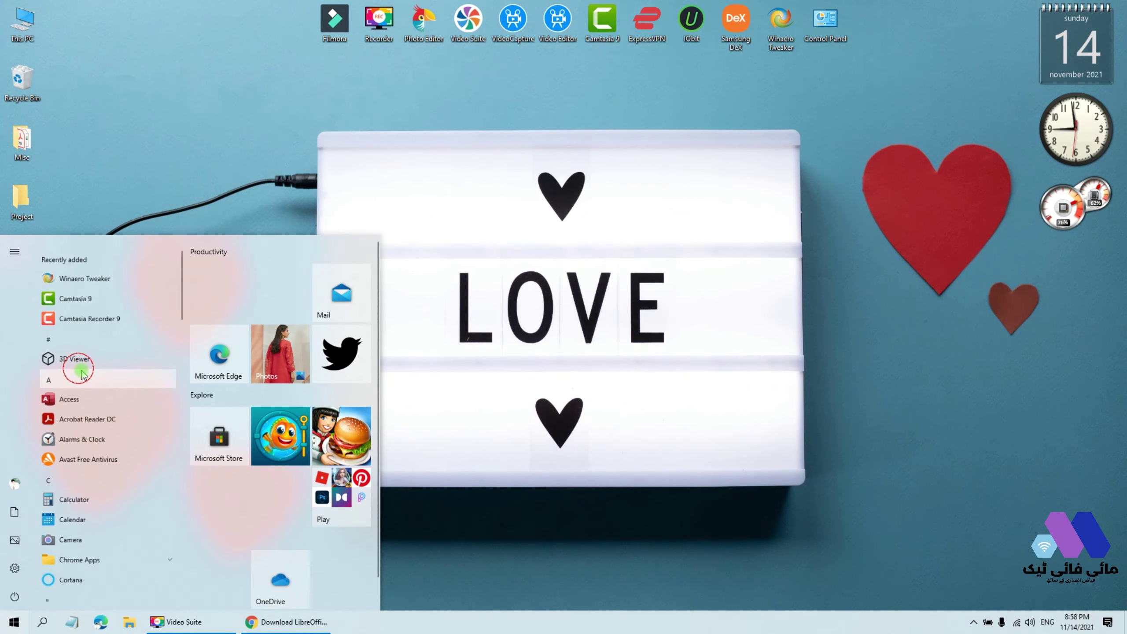
left_click(83, 378)
left_click(123, 407)
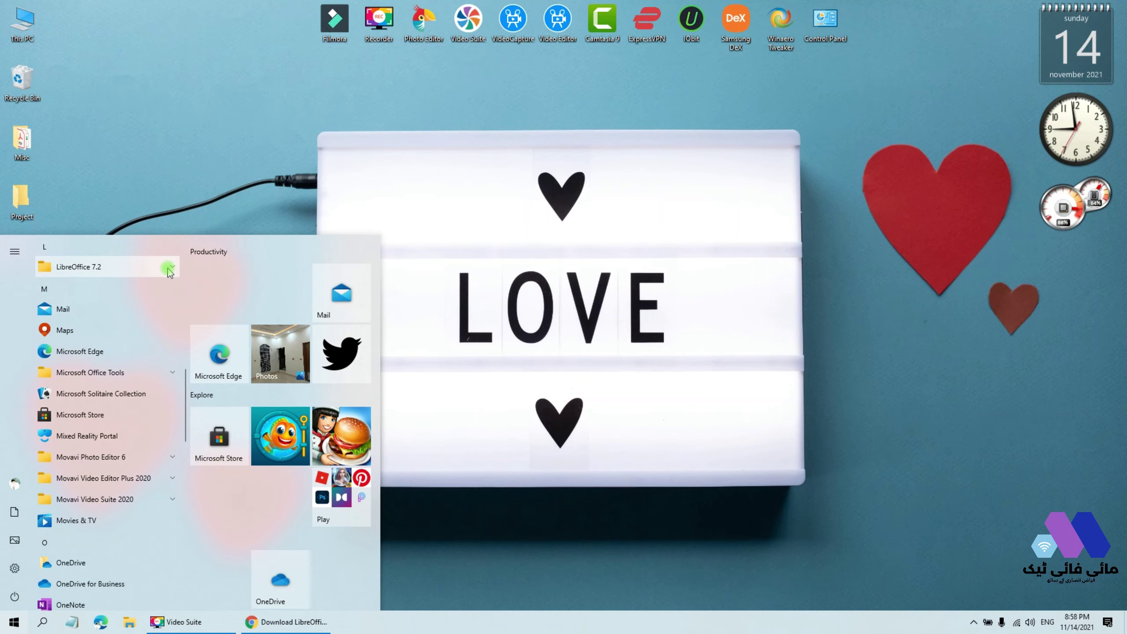
left_click(170, 268)
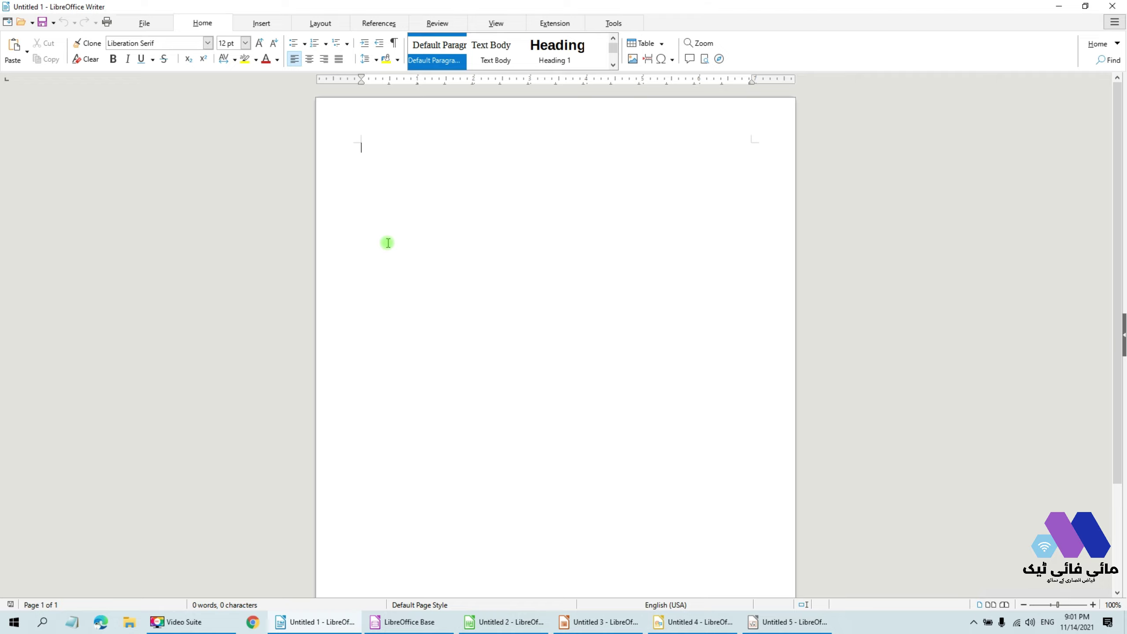
Show the Insert features, then start saving the blank Untitled 1 document.
left_click(262, 23)
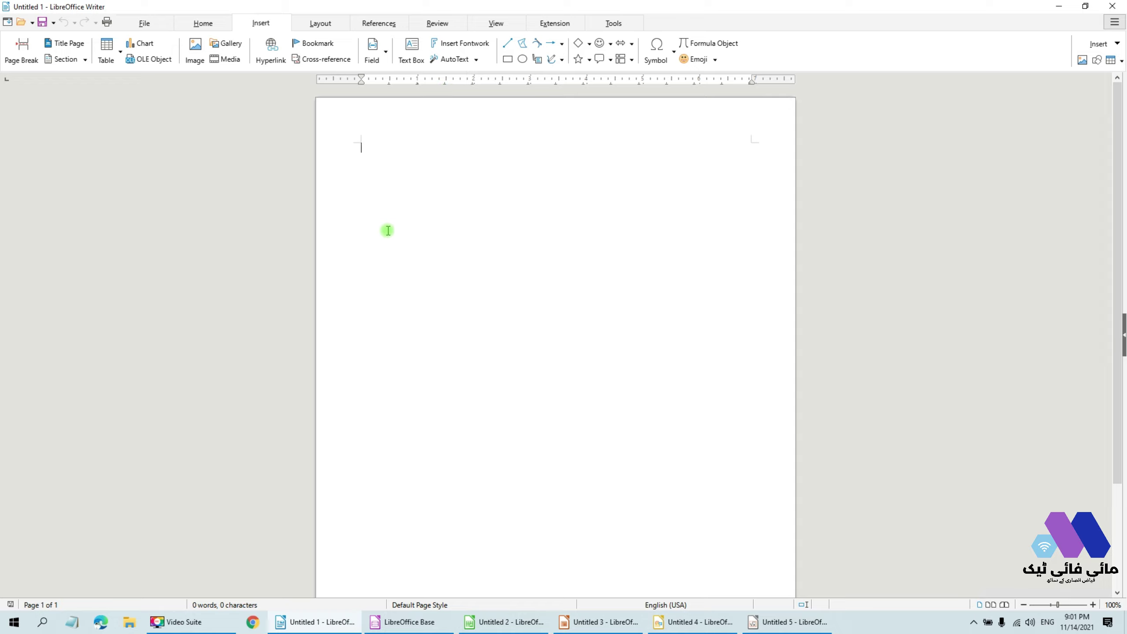
left_click(43, 25)
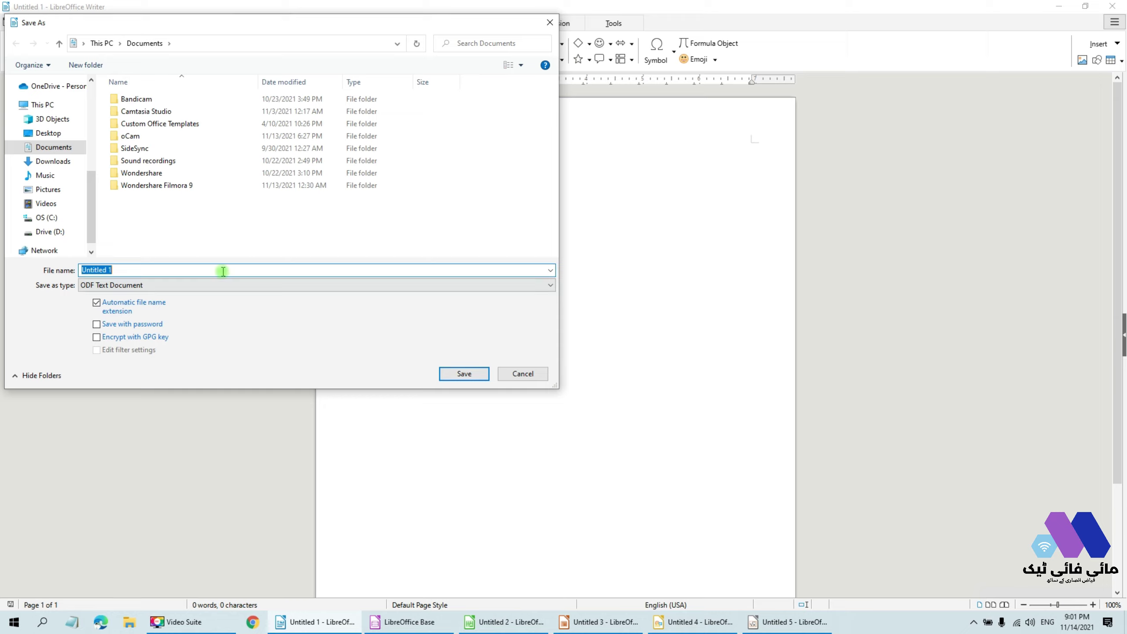
Choose Word 2007–365 as the save type, then close the Save As dialog.
left_click(154, 288)
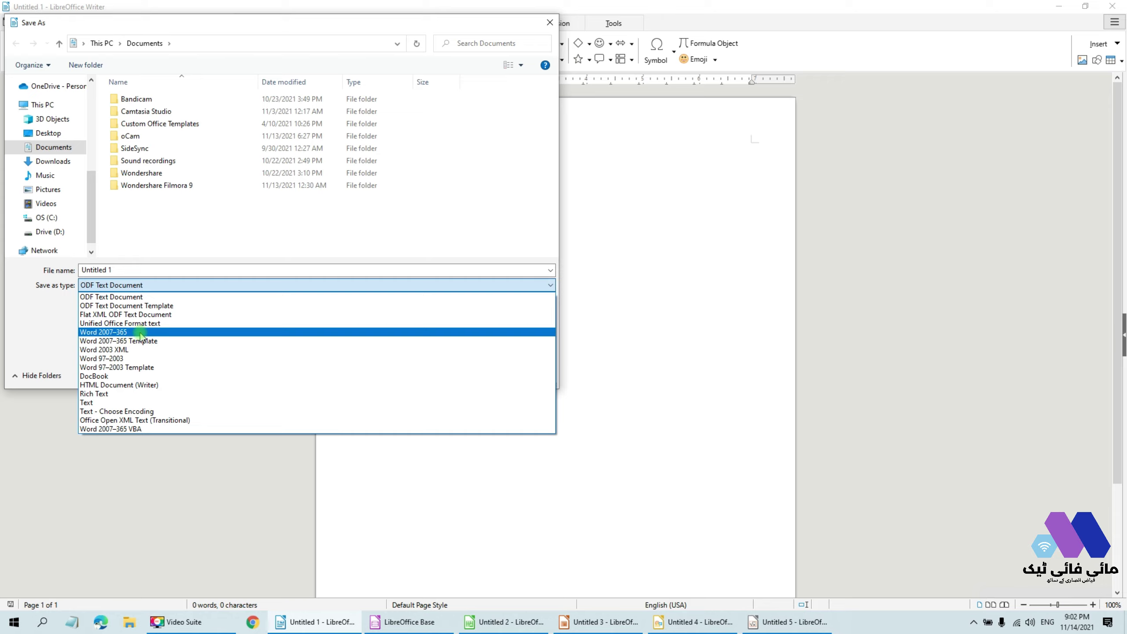
left_click(140, 333)
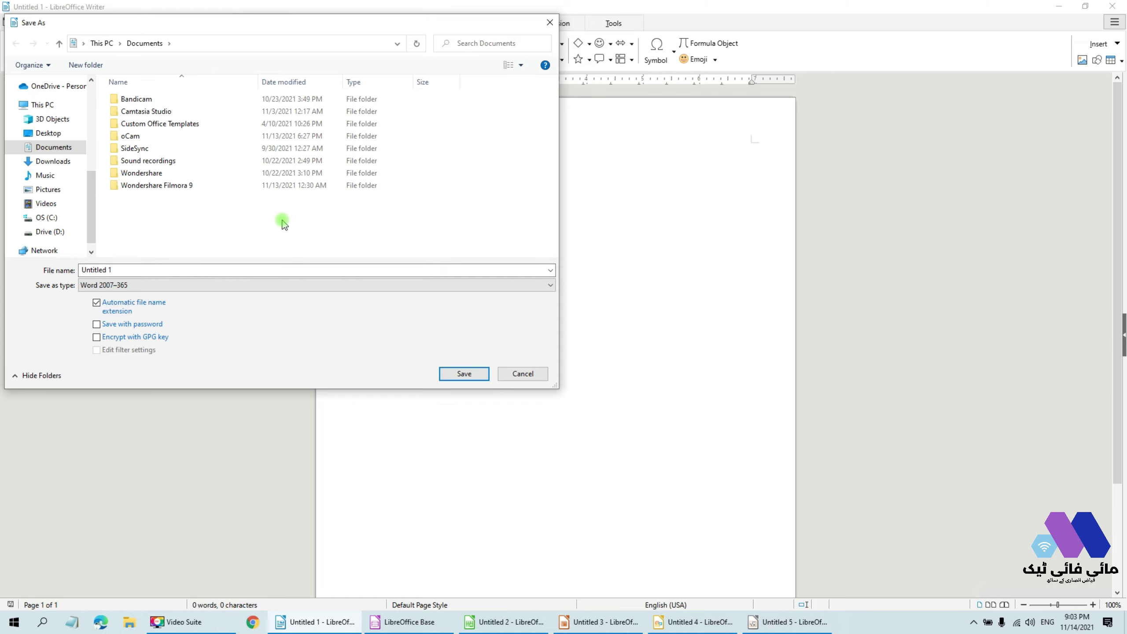
left_click(523, 373)
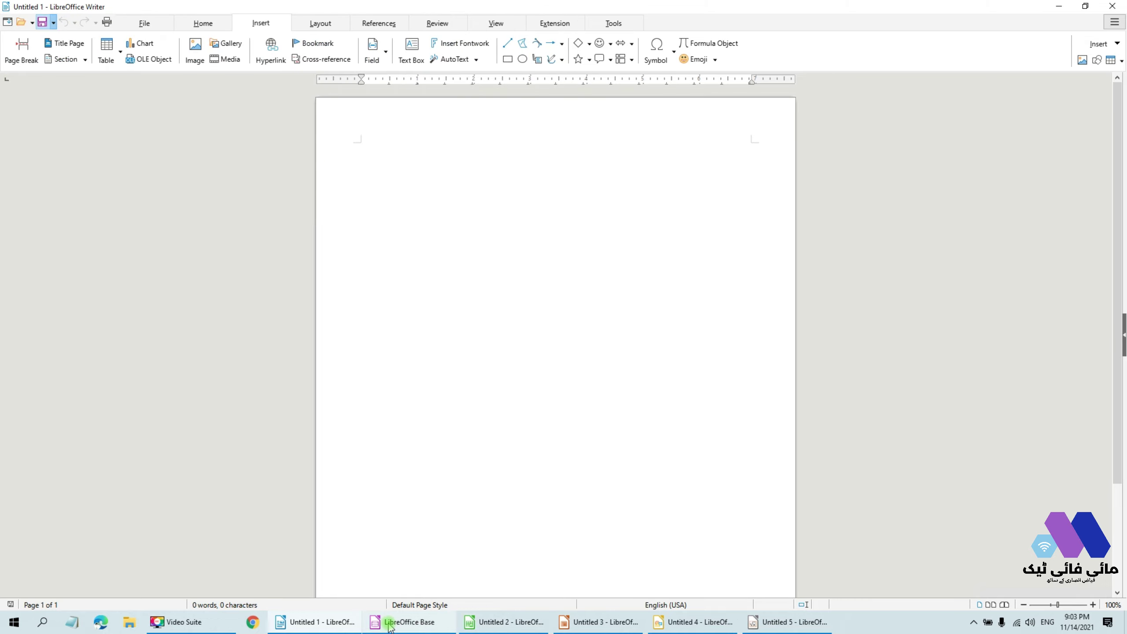
Bring Base forward, then switch to the Untitled 2 spreadsheet and select cells B4 and C4.
left_click(403, 621)
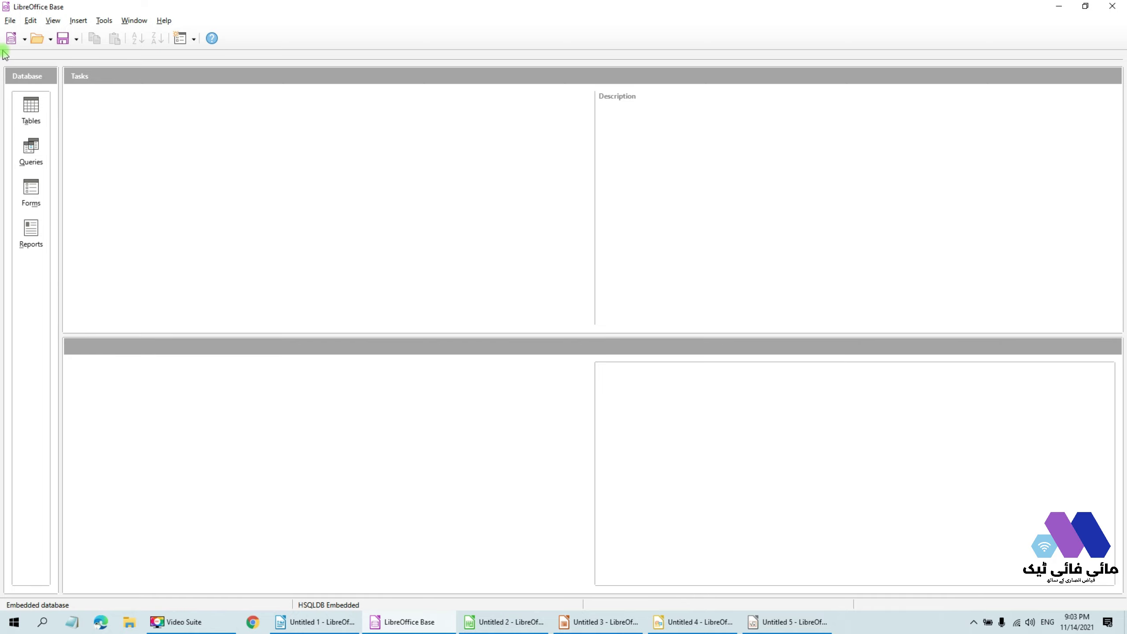
left_click(503, 621)
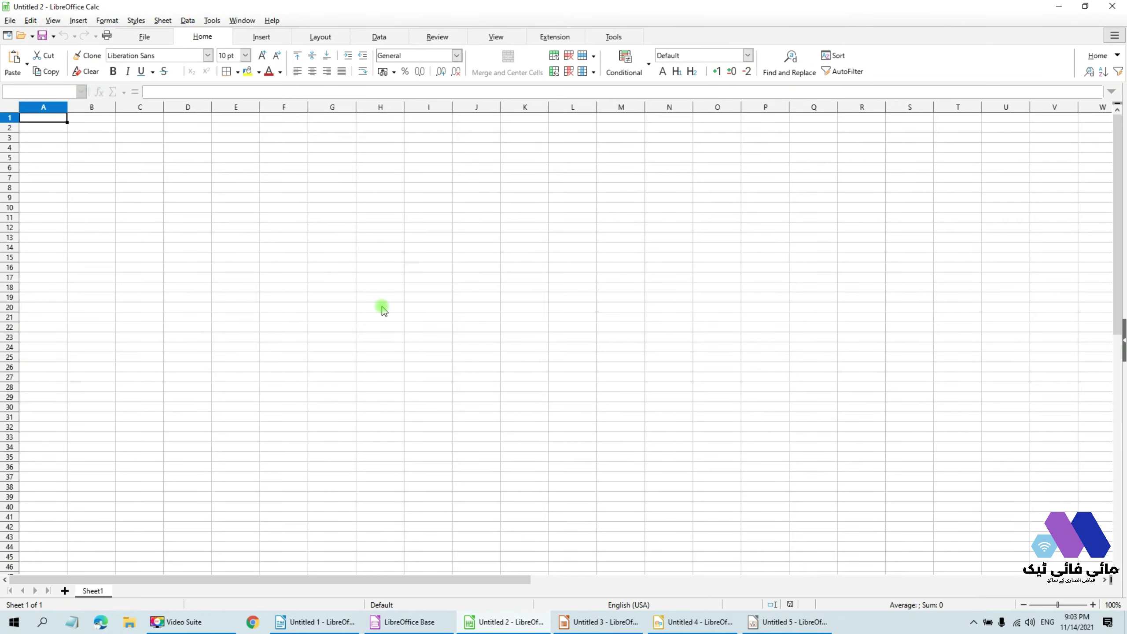
left_click(107, 147)
left_click(158, 146)
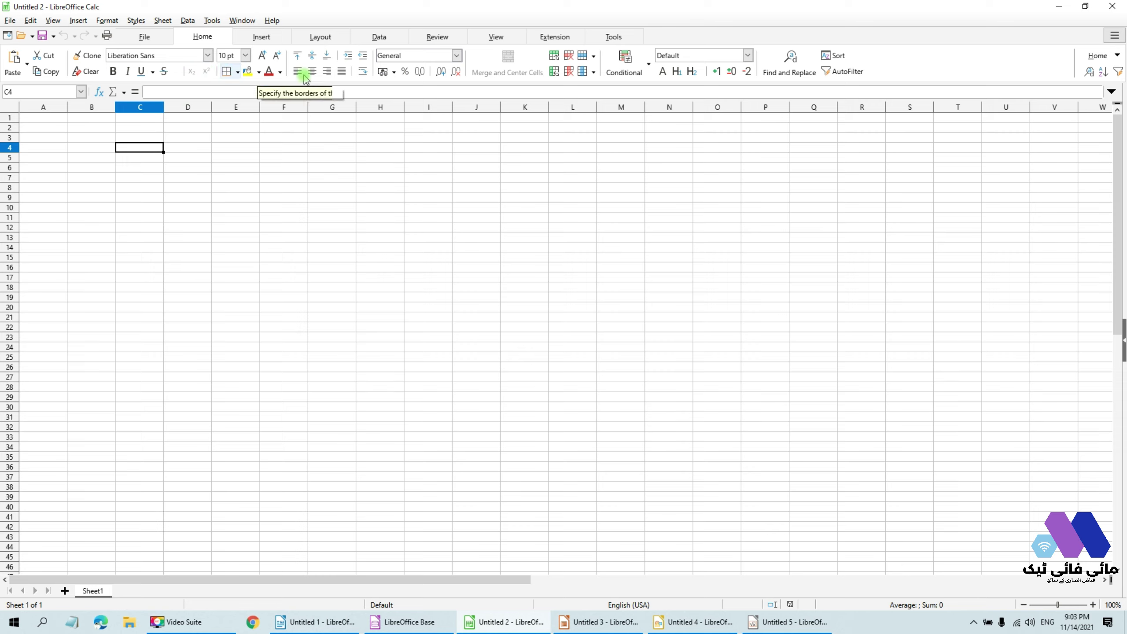
Browse Calc's Insert, Layout and File tabs, then switch to the Untitled 3 Impress presentation.
left_click(252, 39)
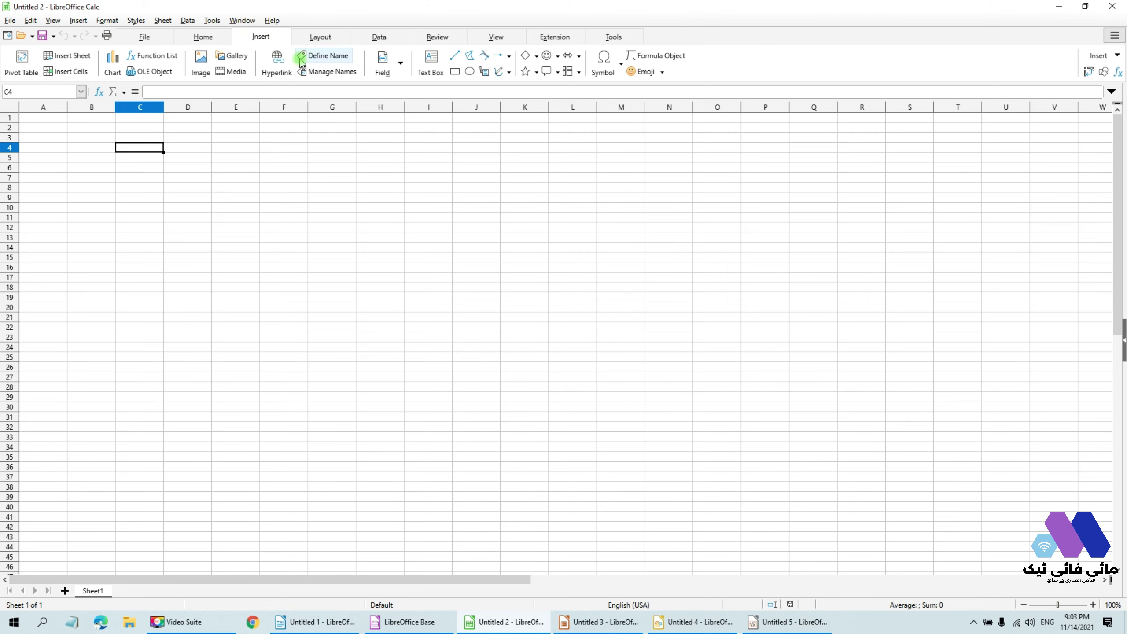
left_click(329, 37)
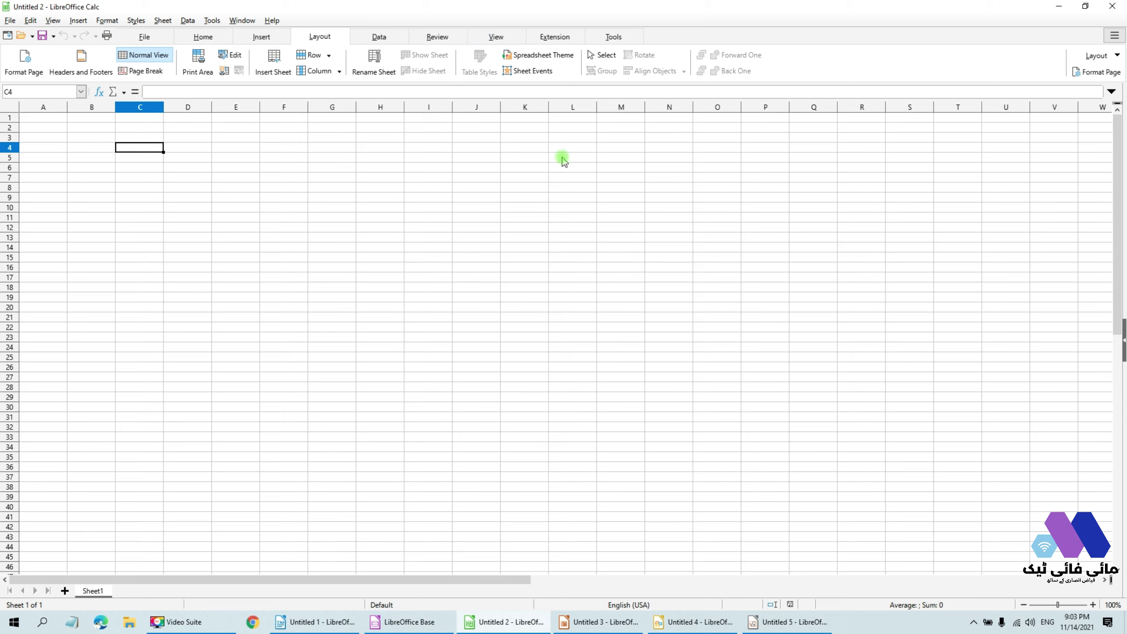
left_click(144, 36)
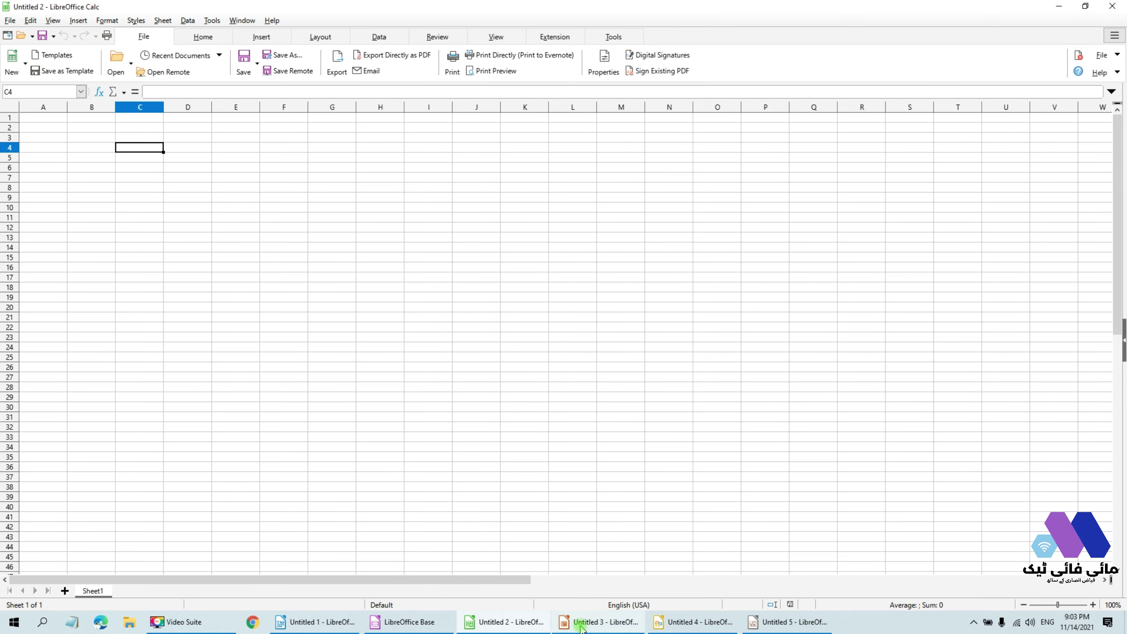
left_click(594, 622)
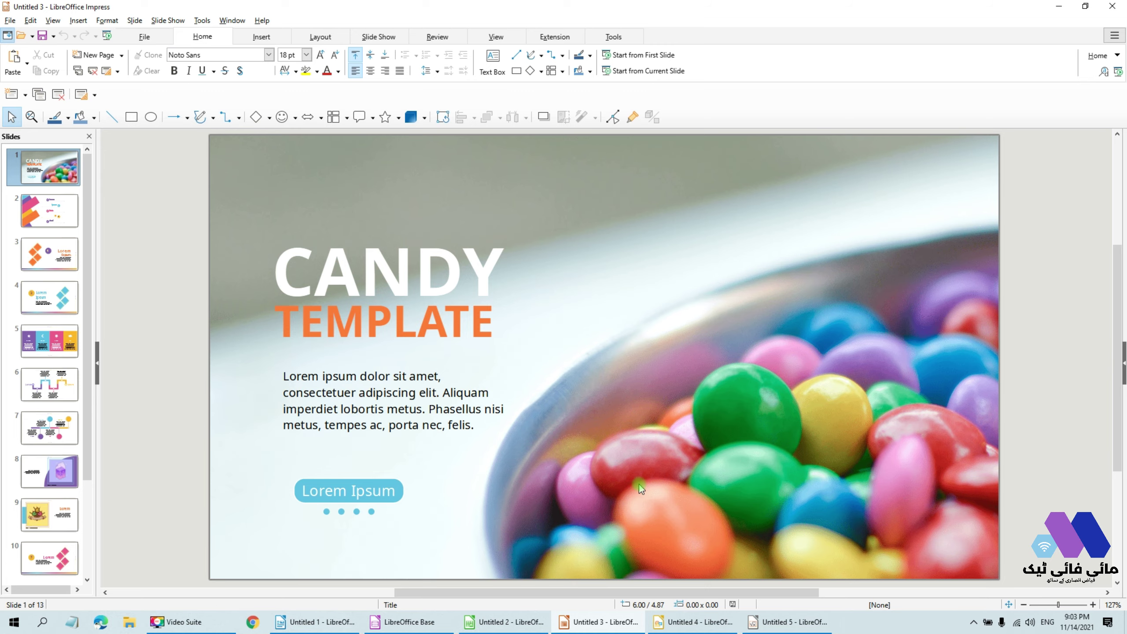
Switch to the blank Untitled 4 drawing in LibreOffice Draw from the taskbar.
left_click(665, 622)
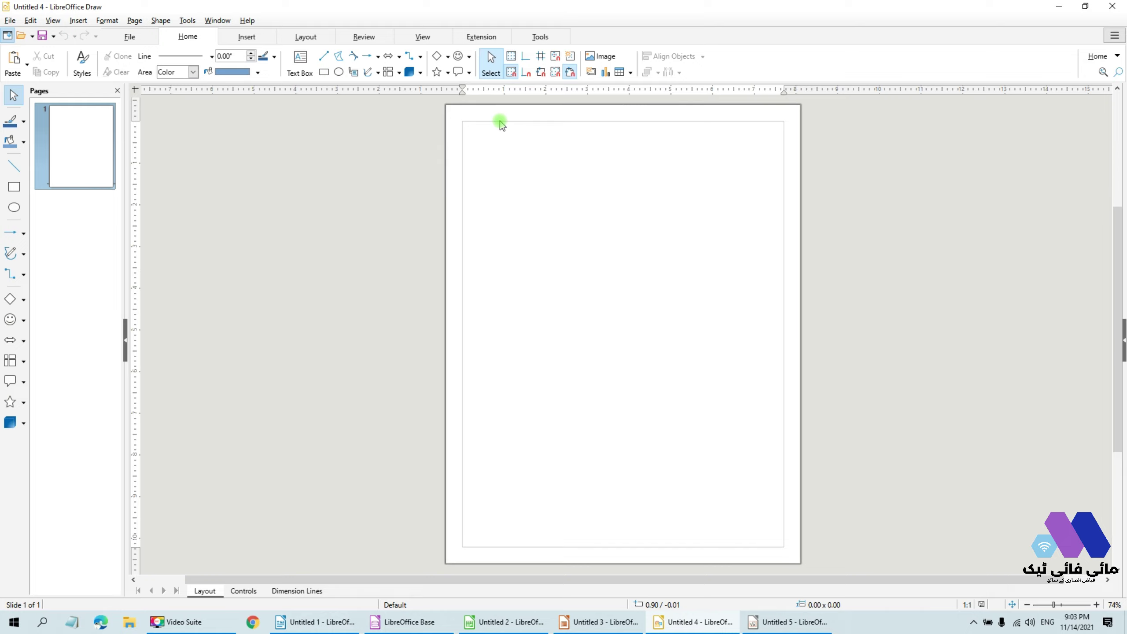
View the empty Untitled 5 Math formula, then go back to the Untitled 1 Writer document.
left_click(783, 621)
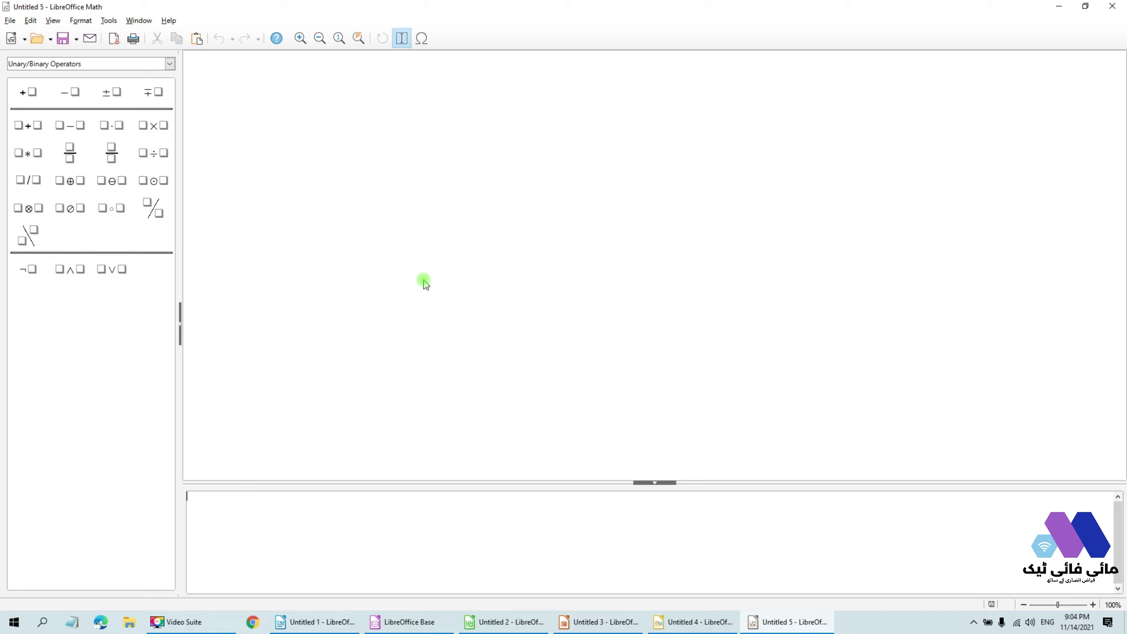
left_click(306, 623)
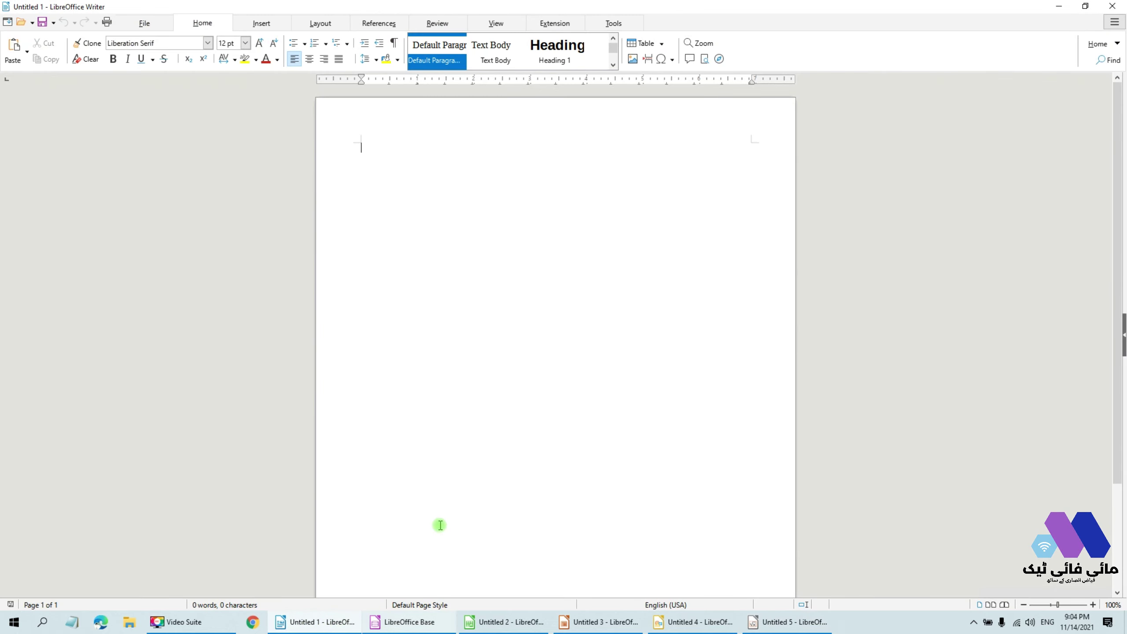